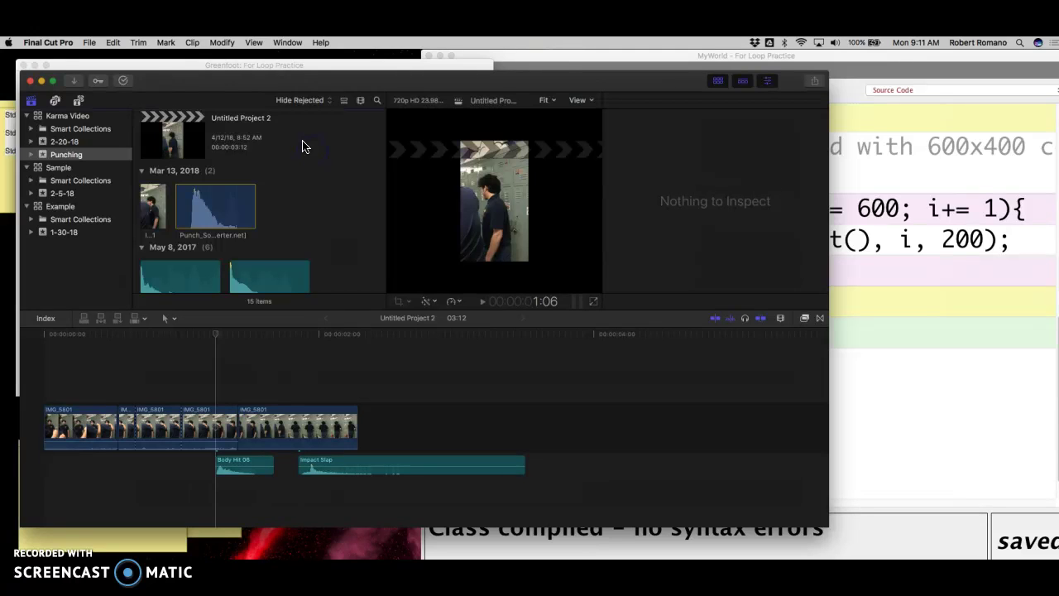
Open the Record Voiceover window and reposition it beside the viewer so the timeline is less covered.
{"action": "left_click", "coordinate": [222, 42]}
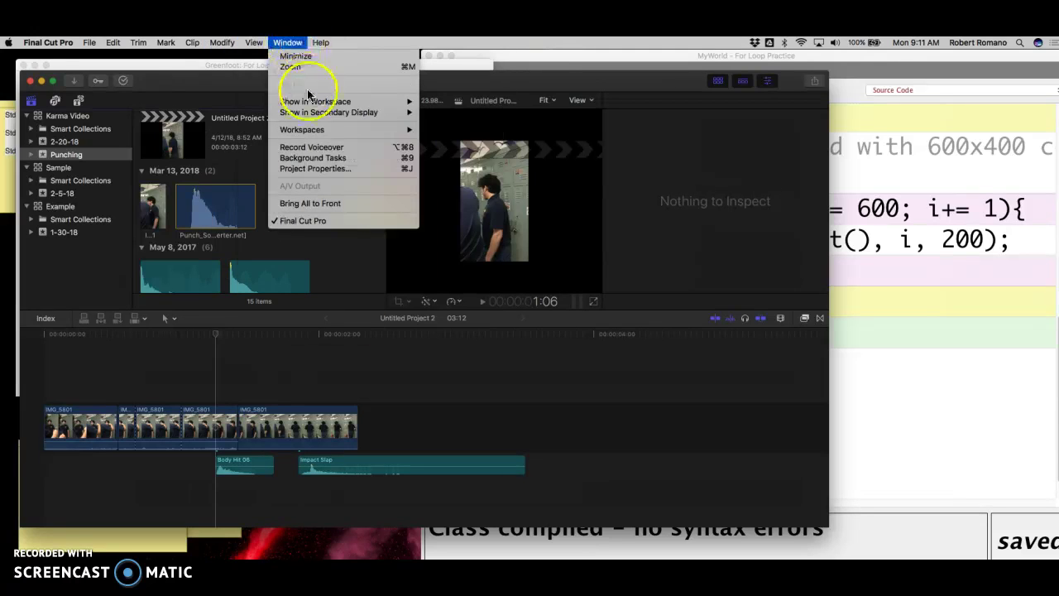
{"action": "left_click", "coordinate": [319, 147]}
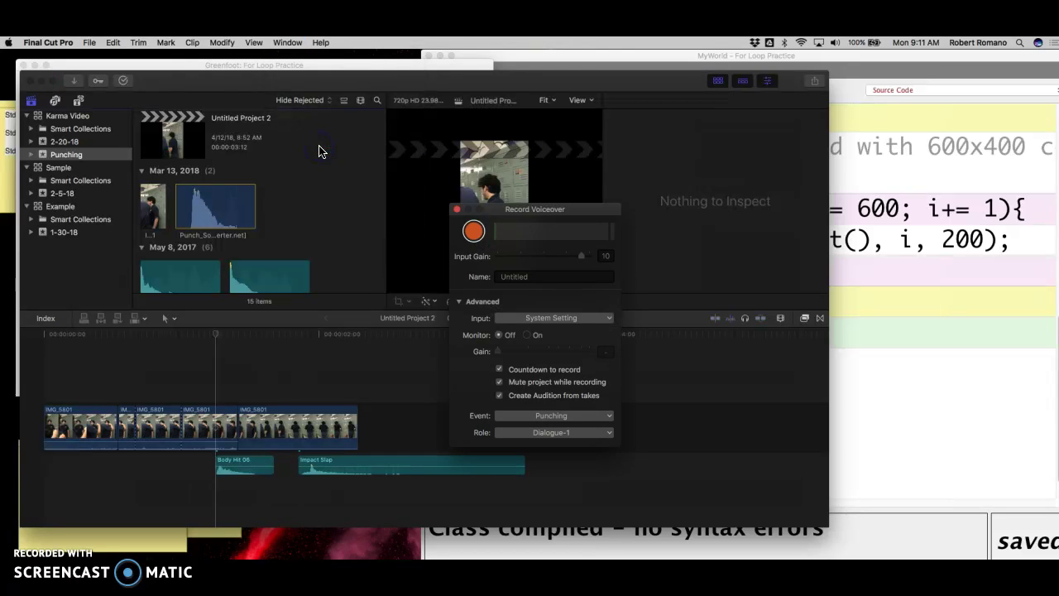
{"action": "left_click_drag", "start_coordinate": [307, 88], "coordinate": [327, 58]}
{"action": "left_click", "coordinate": [561, 227]}
{"action": "left_click_drag", "start_coordinate": [558, 208], "coordinate": [644, 160]}
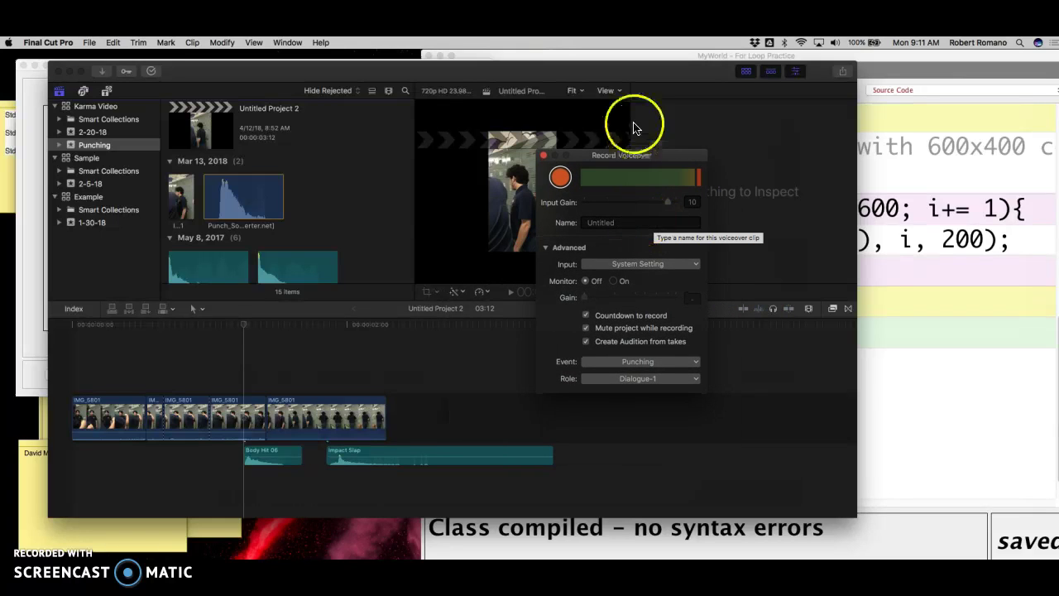
Set the voiceover input gain to 12.
{"action": "left_click", "coordinate": [667, 206]}
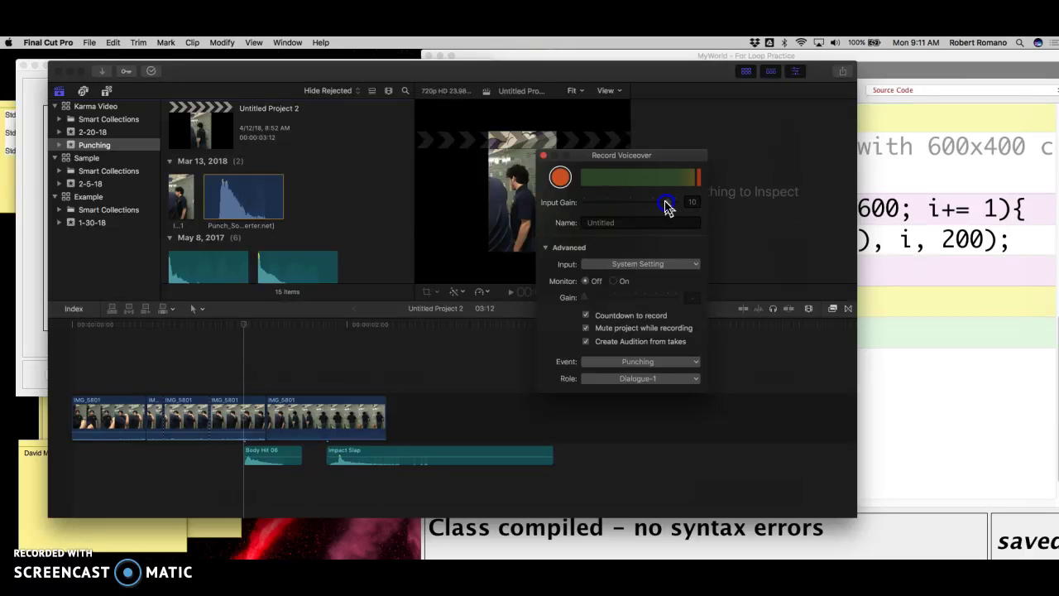
{"action": "mouse_move", "coordinate": [648, 206]}
{"action": "left_mouse_down"}
{"action": "mouse_move", "coordinate": [620, 206]}
{"action": "mouse_move", "coordinate": [662, 211]}
{"action": "left_mouse_up"}
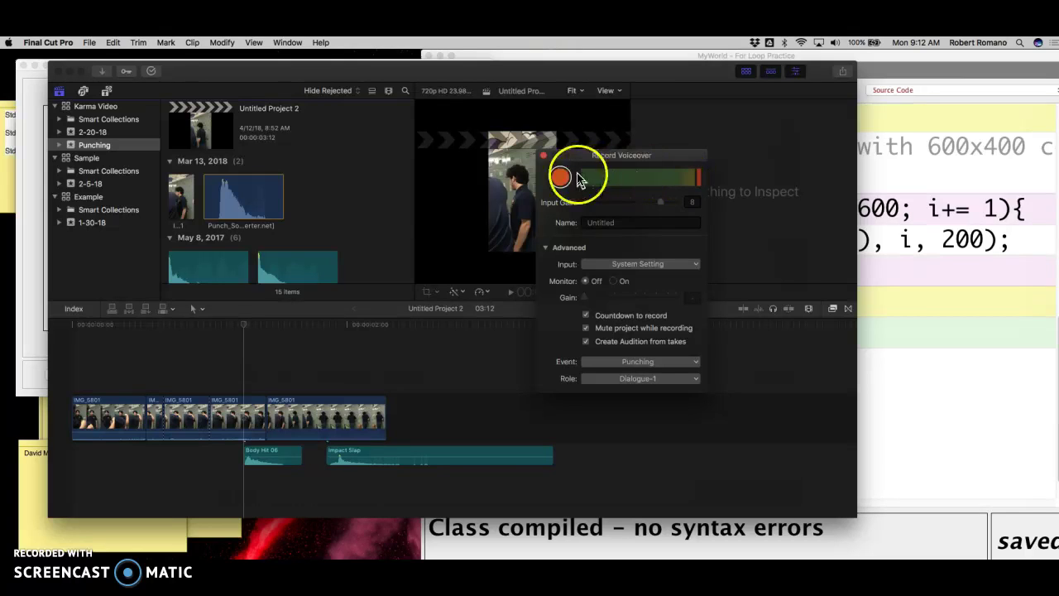
{"action": "left_click_drag", "start_coordinate": [674, 206], "coordinate": [691, 206]}
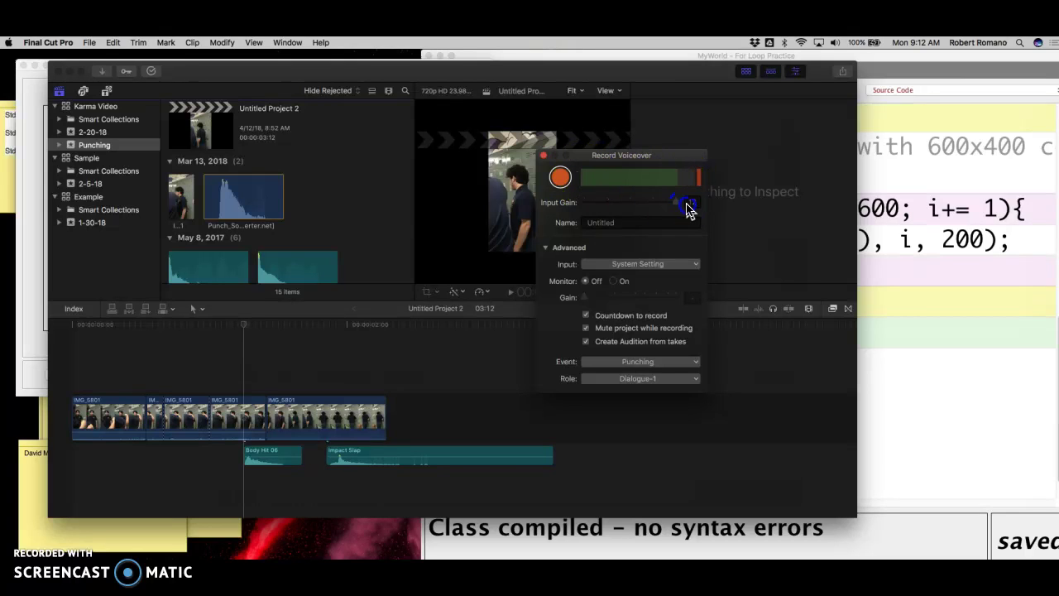
Record a voiceover from the playhead onto the timeline, close the recorder and play back the take.
{"action": "left_click", "coordinate": [562, 178]}
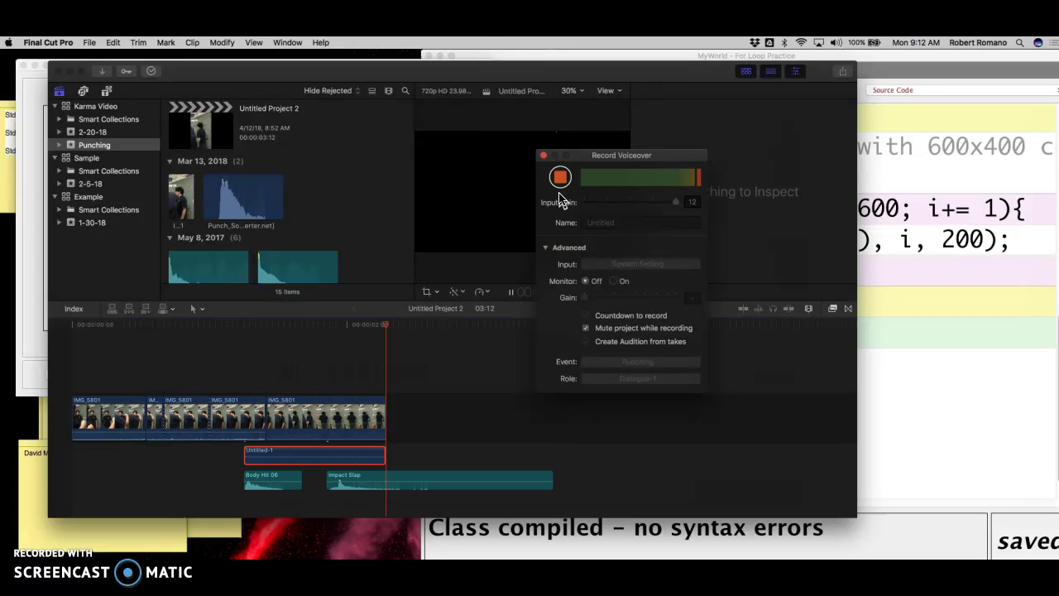
{"action": "left_click", "coordinate": [549, 183]}
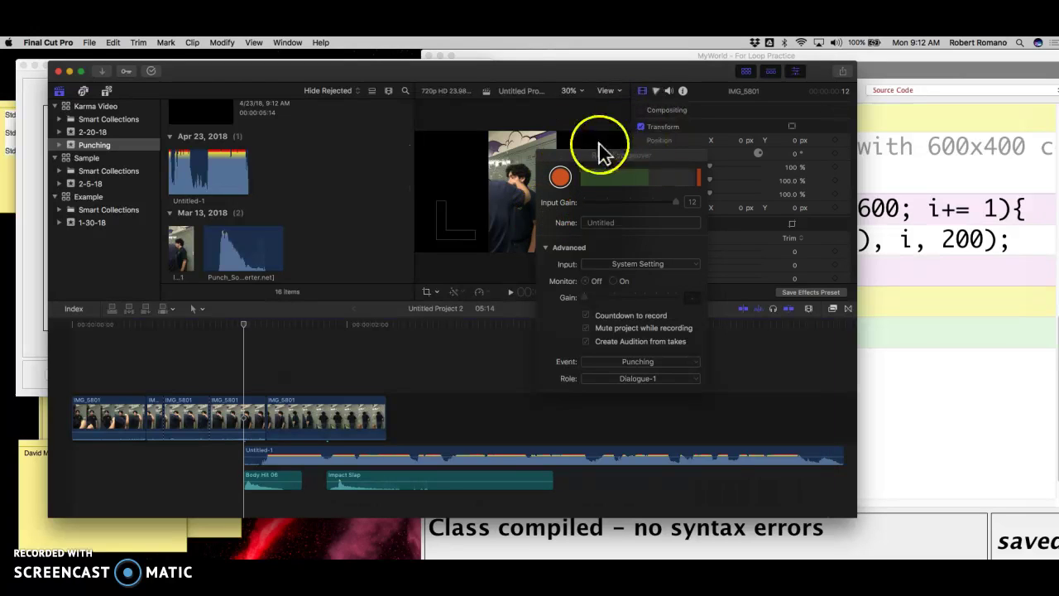
{"action": "left_click", "coordinate": [545, 156]}
{"action": "left_click", "coordinate": [329, 501]}
{"action": "key", "text": "space"}
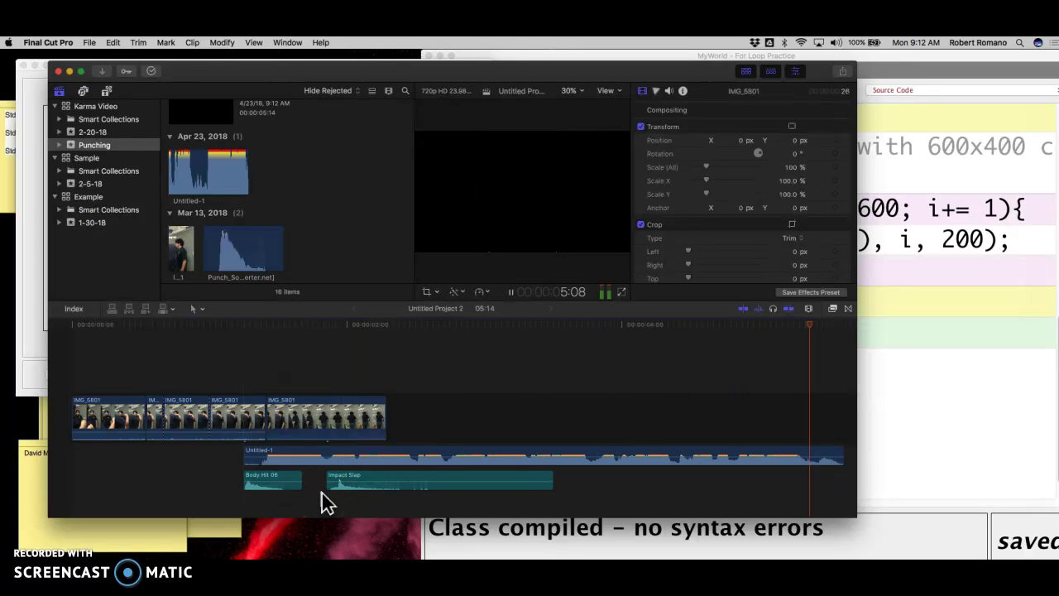
Lower the recorded voiceover clip's volume to -11 dB on the timeline and play it back.
{"action": "left_click", "coordinate": [447, 457]}
{"action": "left_click_drag", "start_coordinate": [474, 453], "coordinate": [503, 455]}
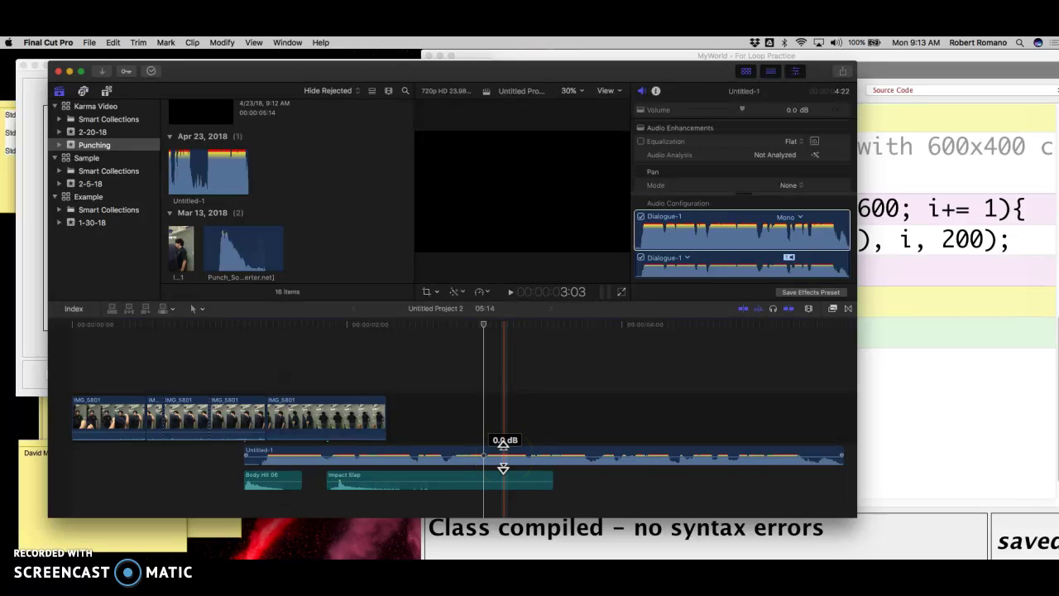
{"action": "left_click", "coordinate": [503, 454]}
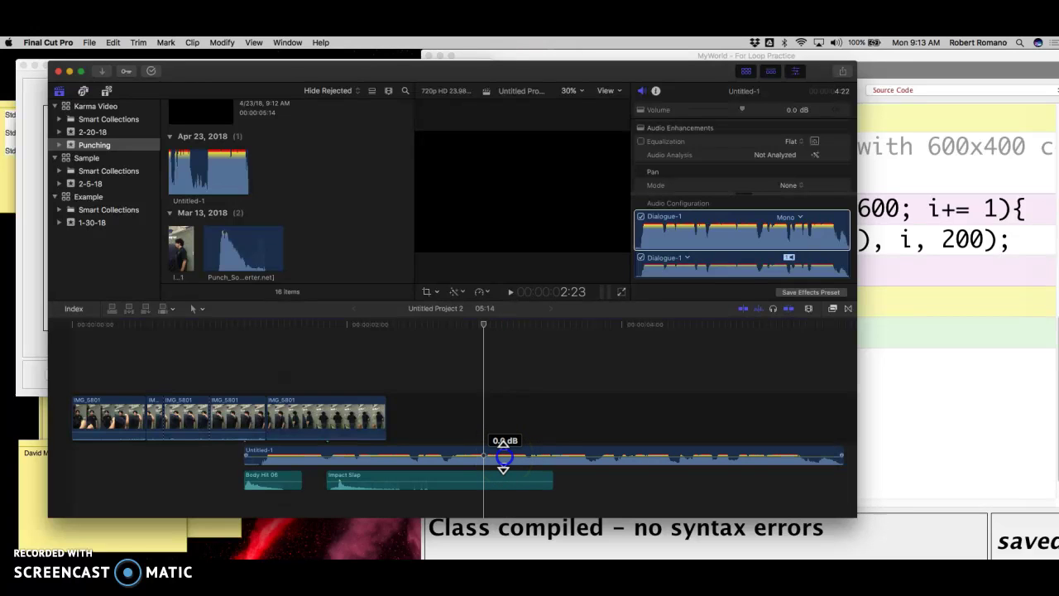
{"action": "left_click_drag", "start_coordinate": [504, 455], "coordinate": [502, 469]}
{"action": "key", "text": "space"}
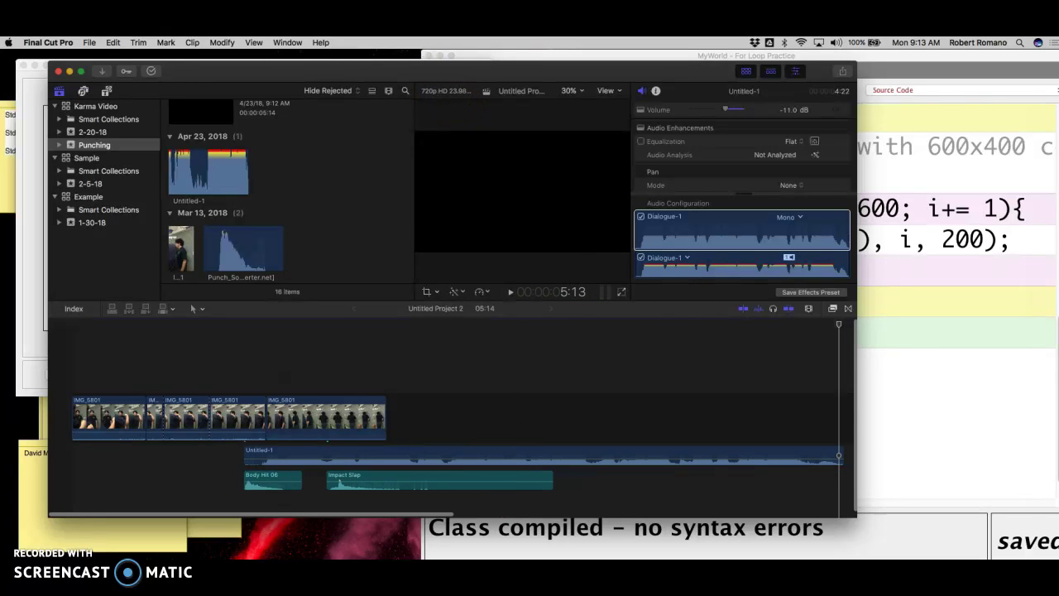
Reopen the Record Voiceover window and set the input gain to -4.
{"action": "left_click", "coordinate": [287, 43]}
{"action": "left_click", "coordinate": [319, 147]}
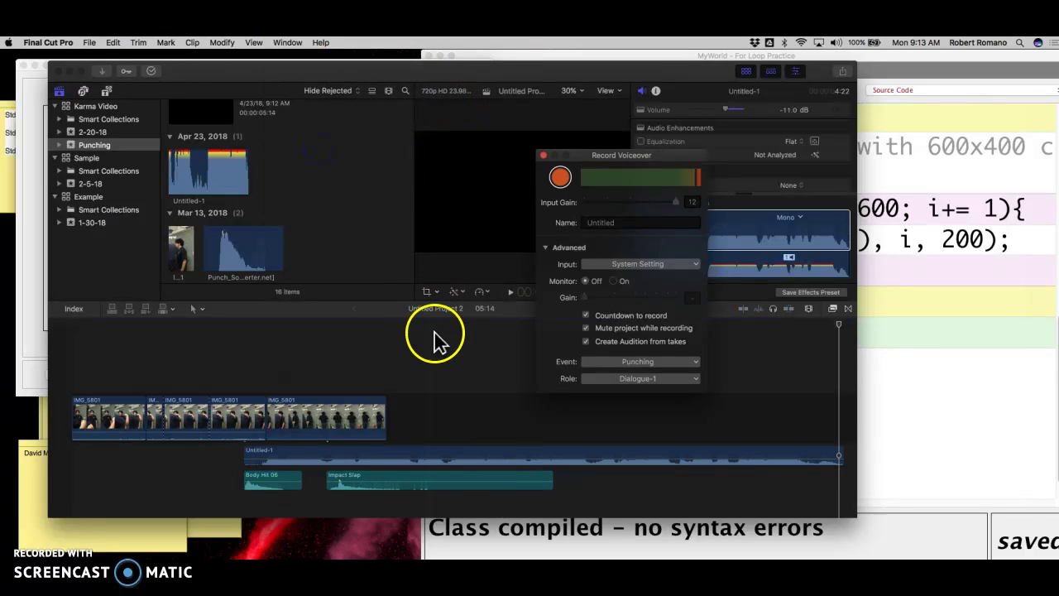
{"action": "left_click_drag", "start_coordinate": [590, 207], "coordinate": [622, 207]}
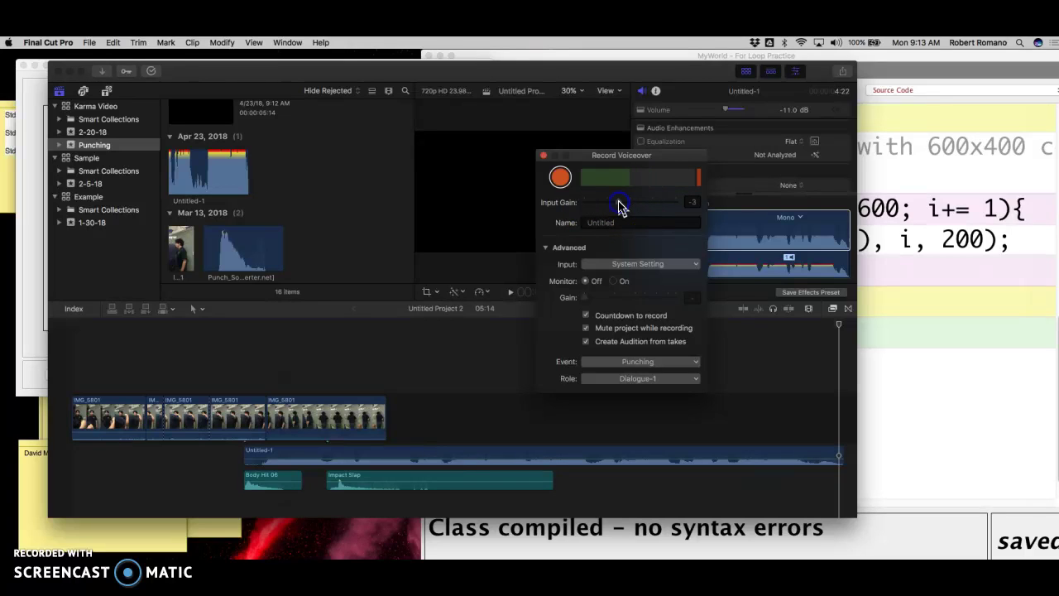
{"action": "left_click", "coordinate": [644, 206]}
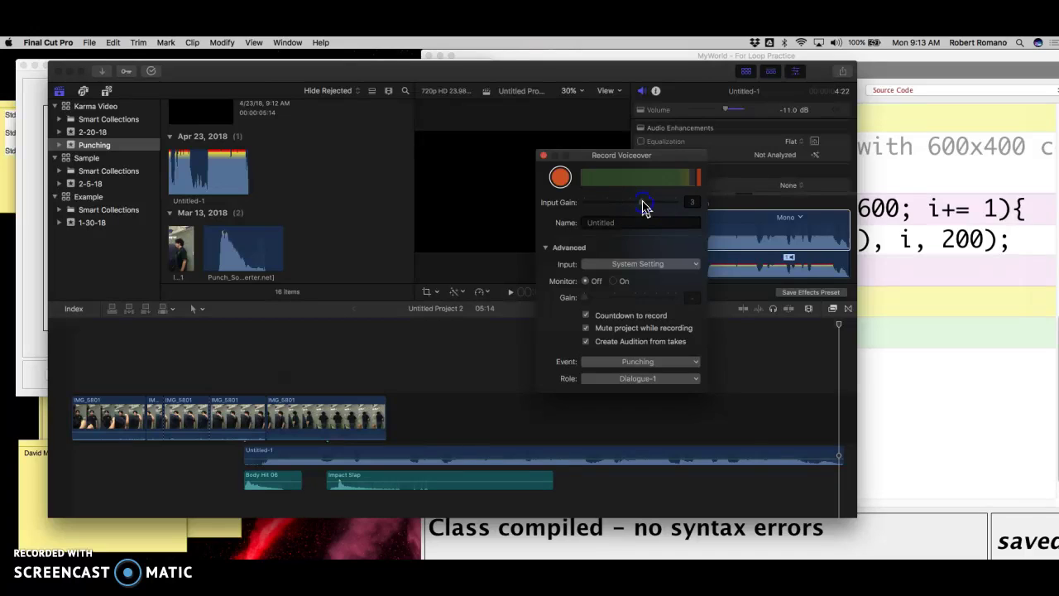
{"action": "mouse_move", "coordinate": [629, 207]}
{"action": "left_mouse_down"}
{"action": "mouse_move", "coordinate": [607, 207]}
{"action": "mouse_move", "coordinate": [654, 212]}
{"action": "mouse_move", "coordinate": [637, 208]}
{"action": "left_mouse_up"}
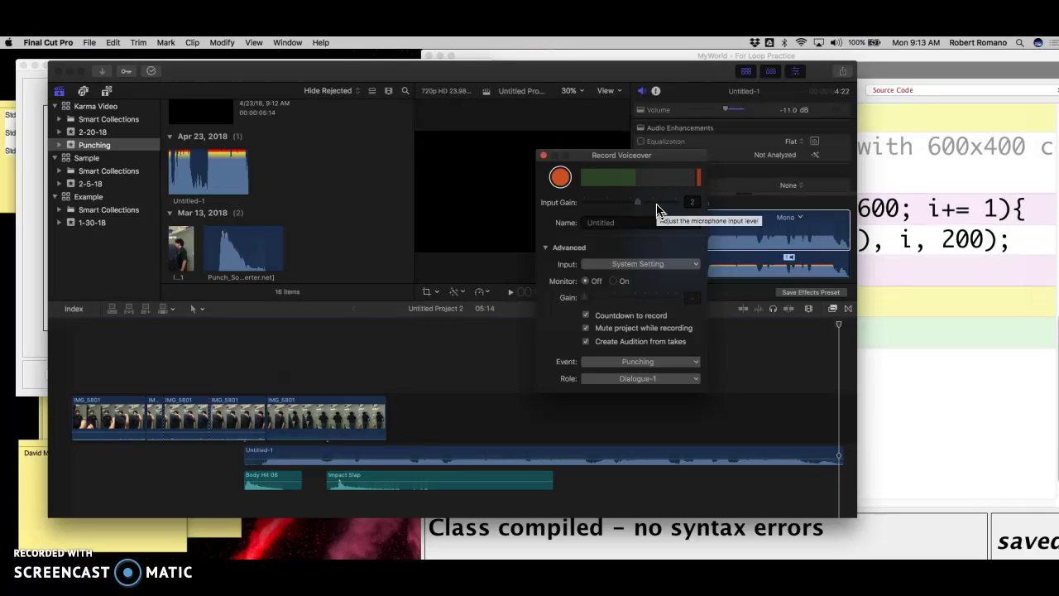
{"action": "left_click_drag", "start_coordinate": [638, 203], "coordinate": [631, 206]}
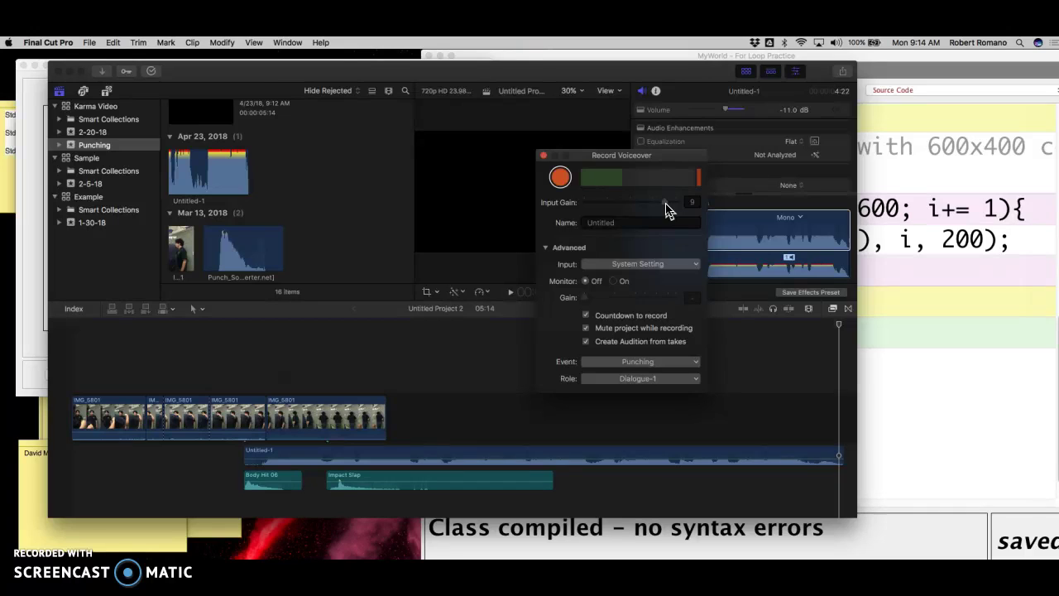
{"action": "left_click_drag", "start_coordinate": [663, 207], "coordinate": [614, 203]}
Examine the Advanced voiceover options and the available input devices, keeping System Setting (Built-in Microphone).
{"action": "left_click", "coordinate": [547, 249]}
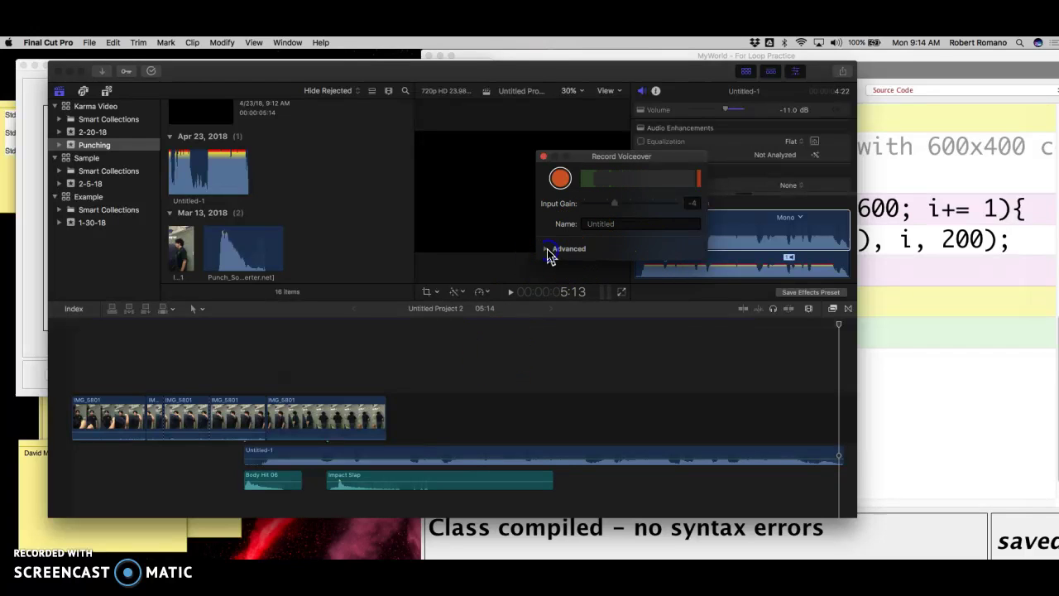
{"action": "left_click", "coordinate": [549, 251]}
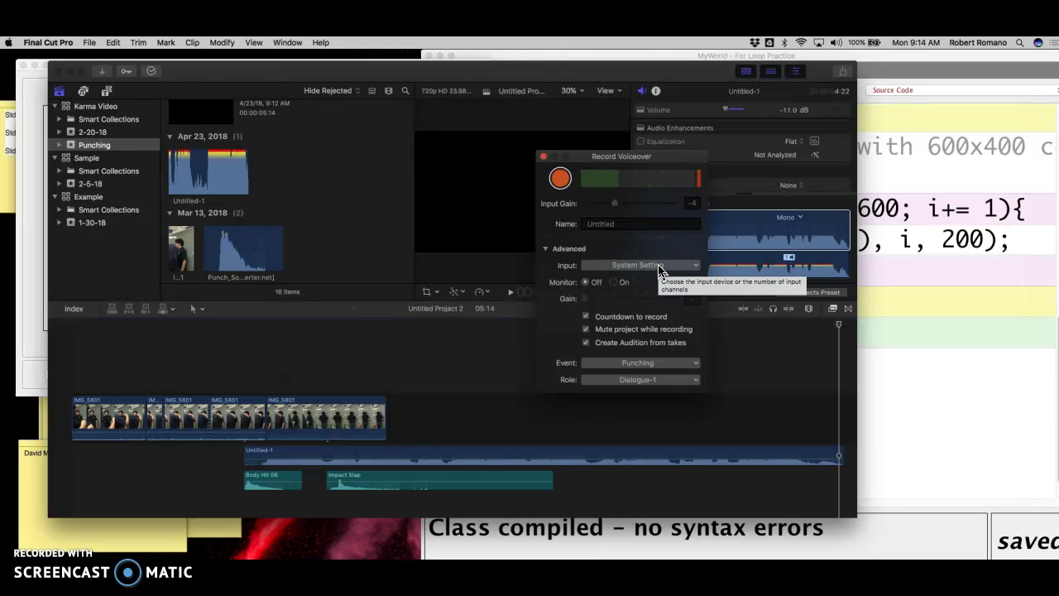
{"action": "left_click", "coordinate": [660, 268]}
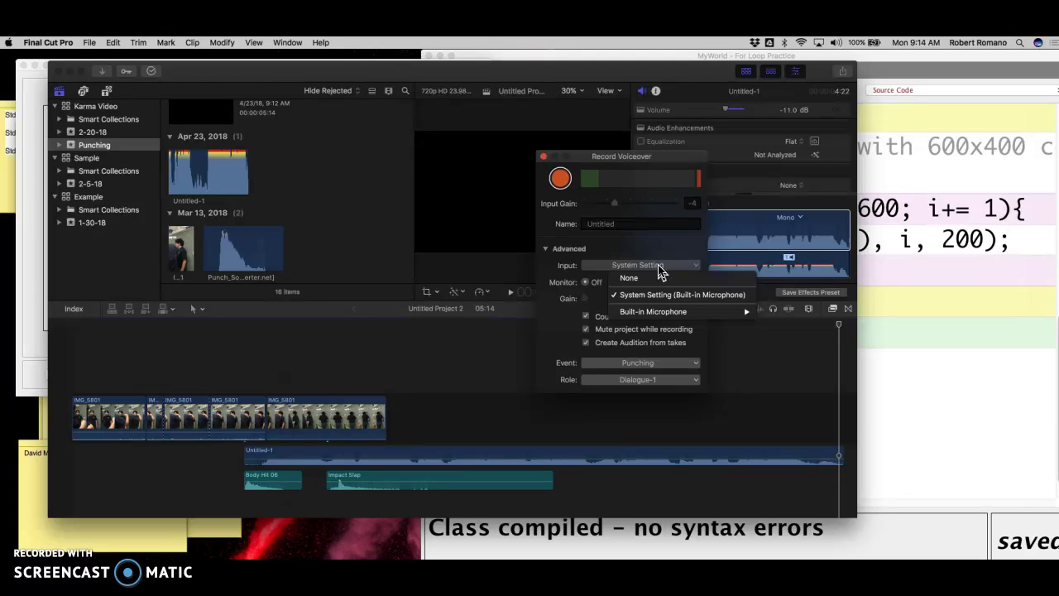
{"action": "left_click", "coordinate": [660, 270]}
{"action": "left_click", "coordinate": [660, 265]}
{"action": "mouse_move", "coordinate": [659, 266]}
{"action": "left_mouse_down"}
{"action": "mouse_move", "coordinate": [654, 301]}
{"action": "mouse_move", "coordinate": [650, 284]}
{"action": "left_mouse_up"}
{"action": "left_click", "coordinate": [651, 247]}
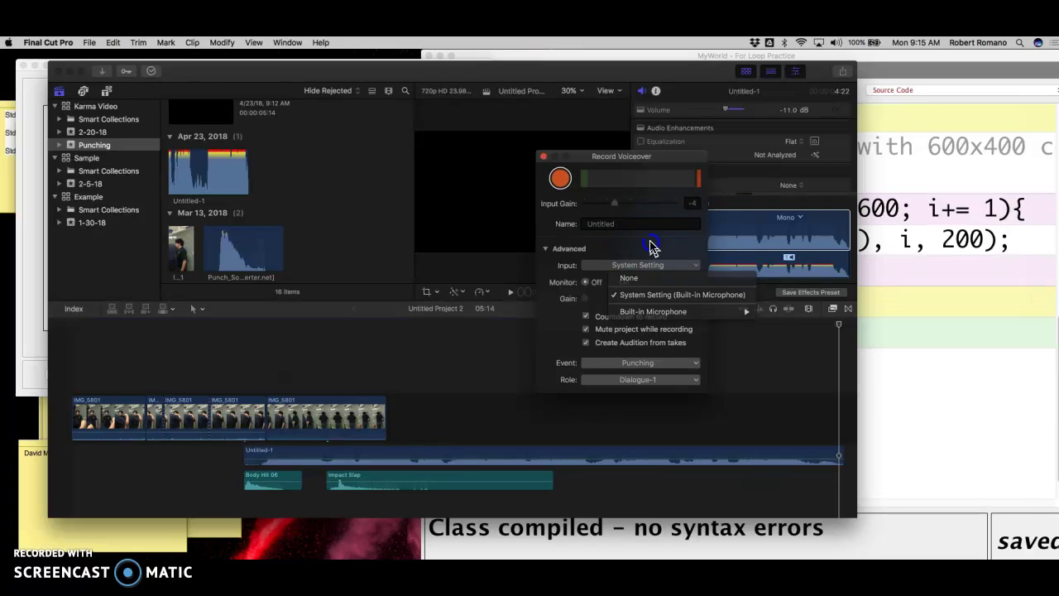
{"action": "left_click", "coordinate": [653, 266]}
{"action": "left_click", "coordinate": [645, 296]}
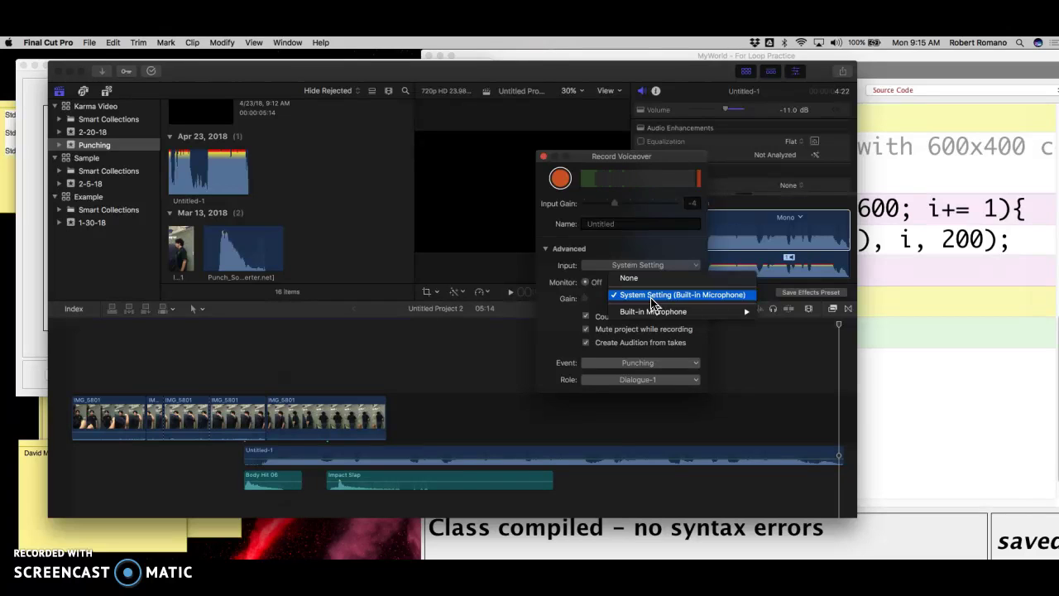
{"action": "left_click", "coordinate": [654, 303]}
{"action": "left_click", "coordinate": [612, 265]}
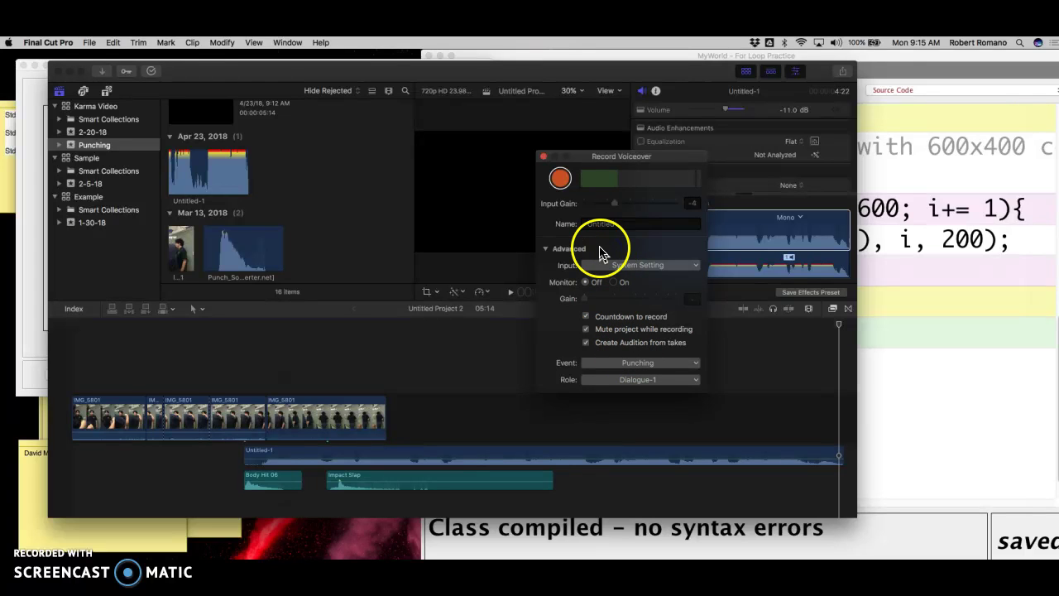
Record a second voiceover at the end of the project and close the recorder.
{"action": "left_click", "coordinate": [560, 178]}
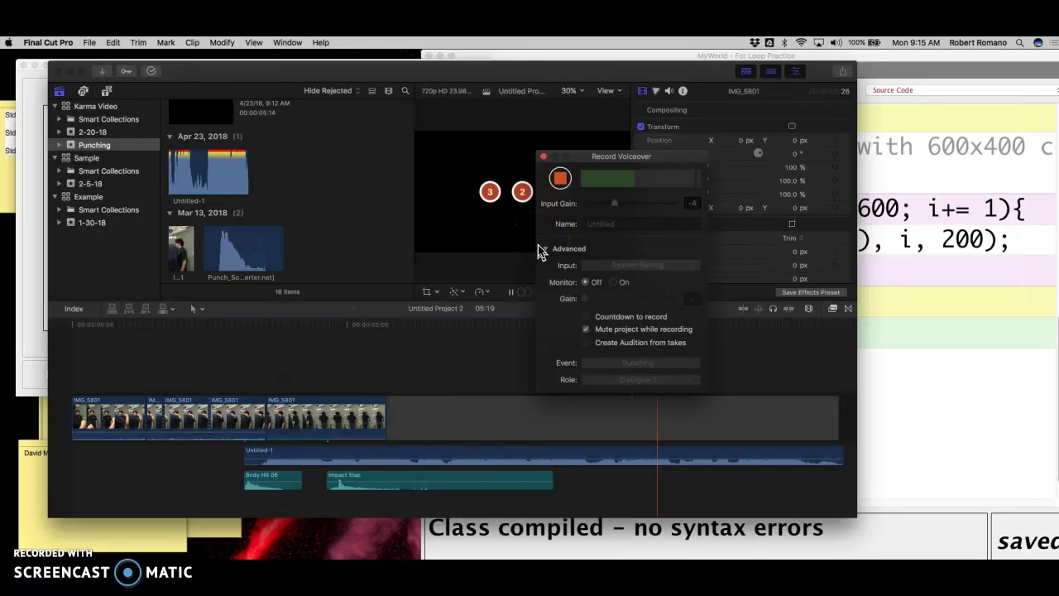
{"action": "left_click", "coordinate": [543, 157]}
{"action": "left_click", "coordinate": [193, 390]}
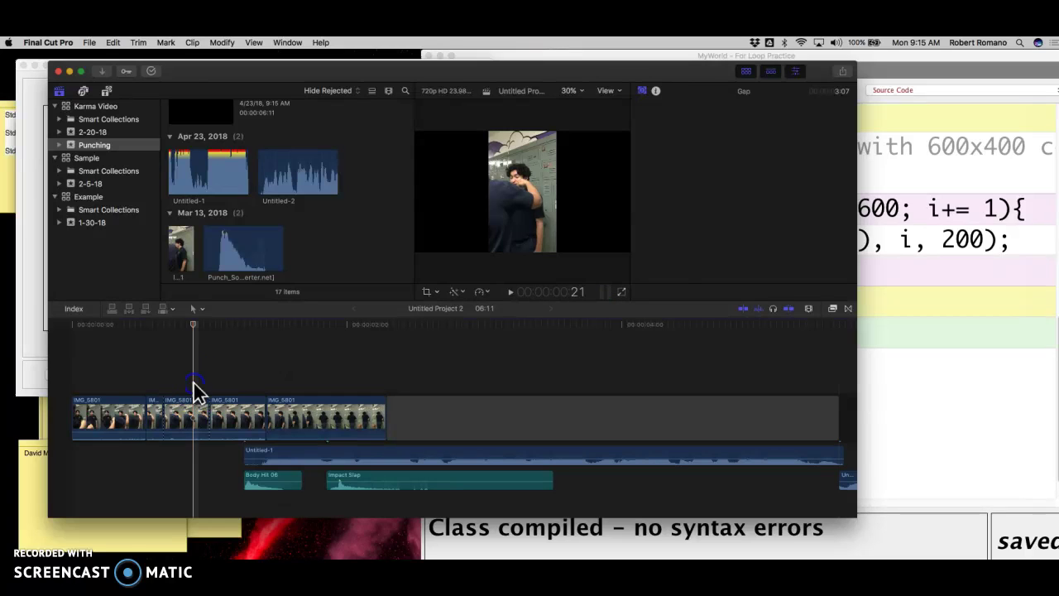
{"action": "left_click", "coordinate": [116, 393]}
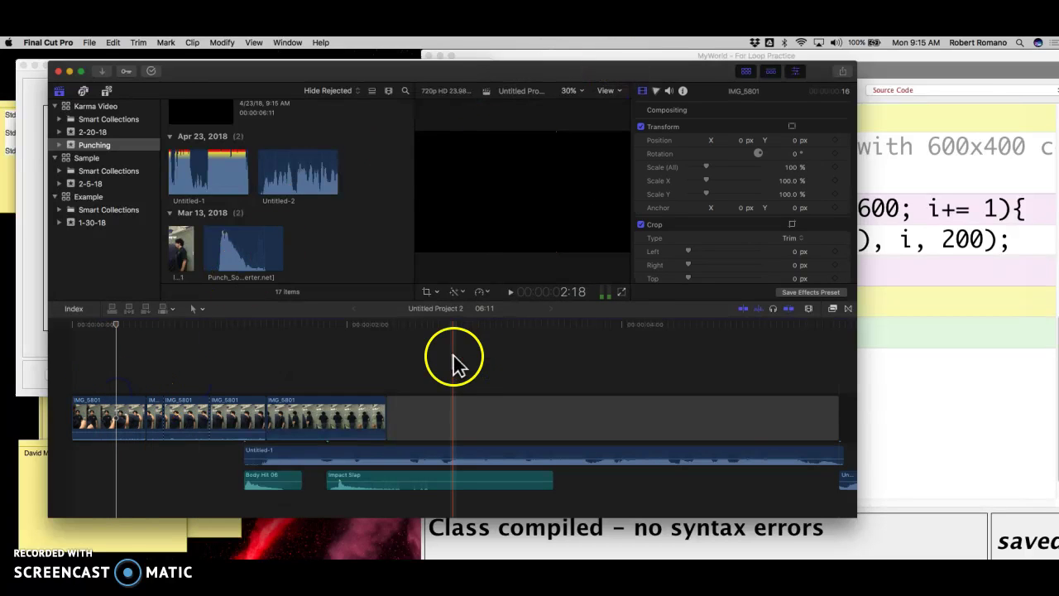
{"action": "left_click", "coordinate": [281, 42]}
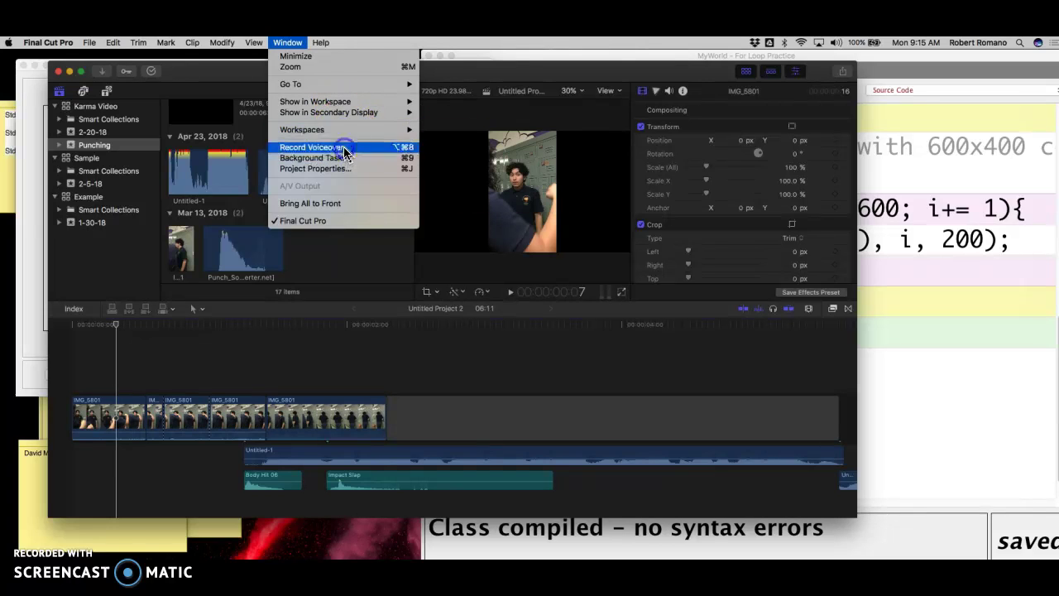
{"action": "left_click", "coordinate": [312, 147]}
{"action": "left_click", "coordinate": [570, 174]}
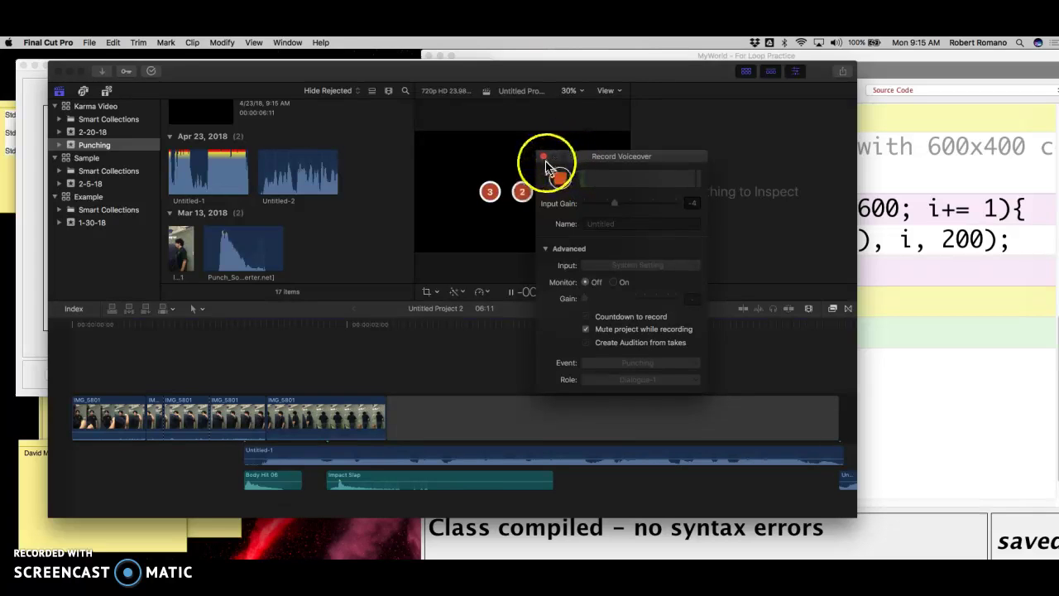
{"action": "left_click", "coordinate": [544, 159]}
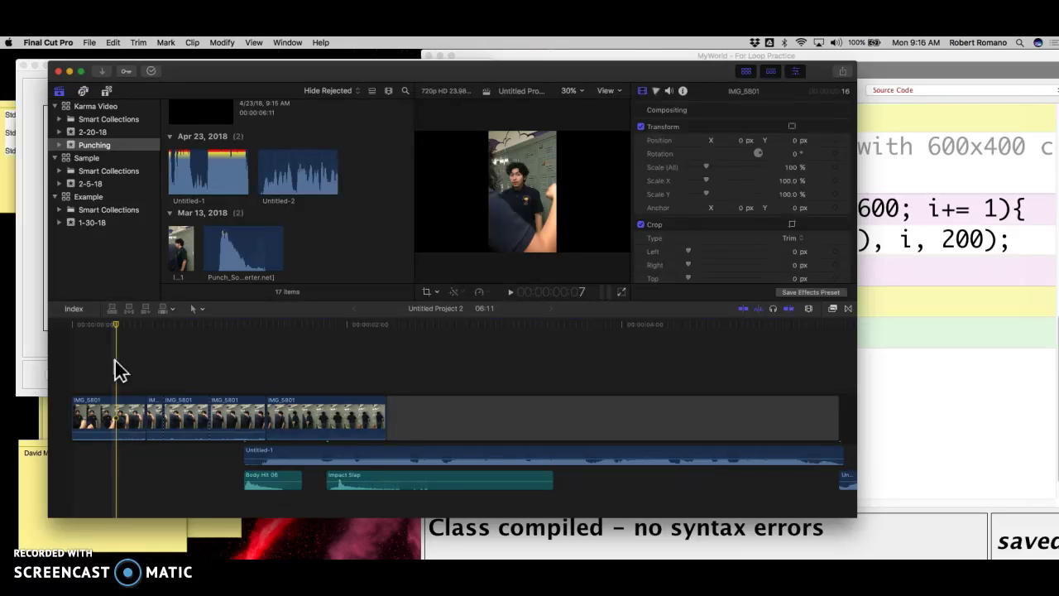
Skim the opening of the project, select the first IMG_5801 clip and examine its retiming options.
{"action": "left_click_drag", "start_coordinate": [115, 361], "coordinate": [145, 382]}
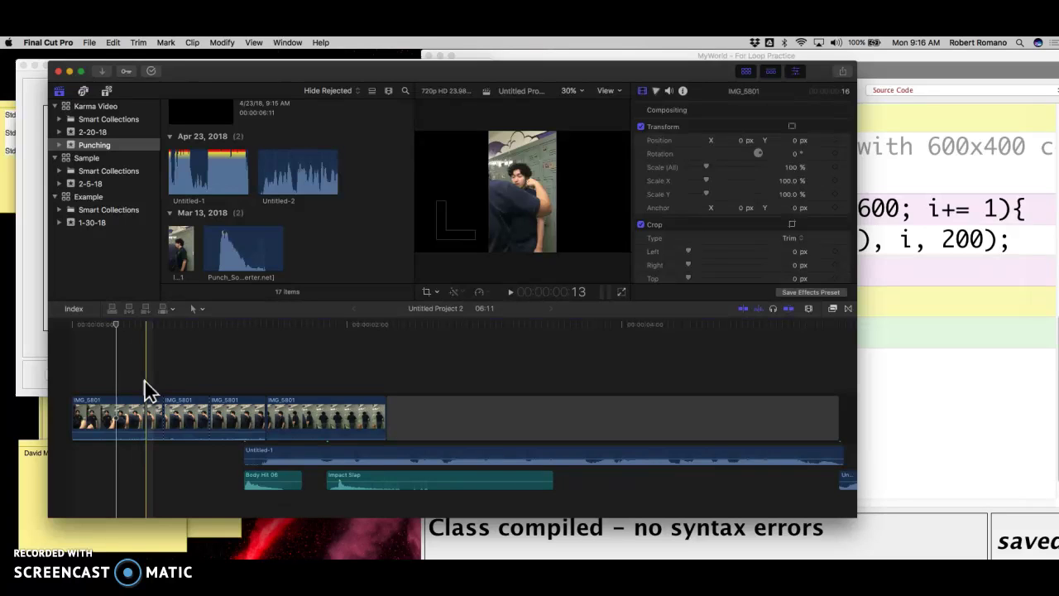
{"action": "left_click_drag", "start_coordinate": [145, 381], "coordinate": [78, 371]}
{"action": "left_click", "coordinate": [82, 407]}
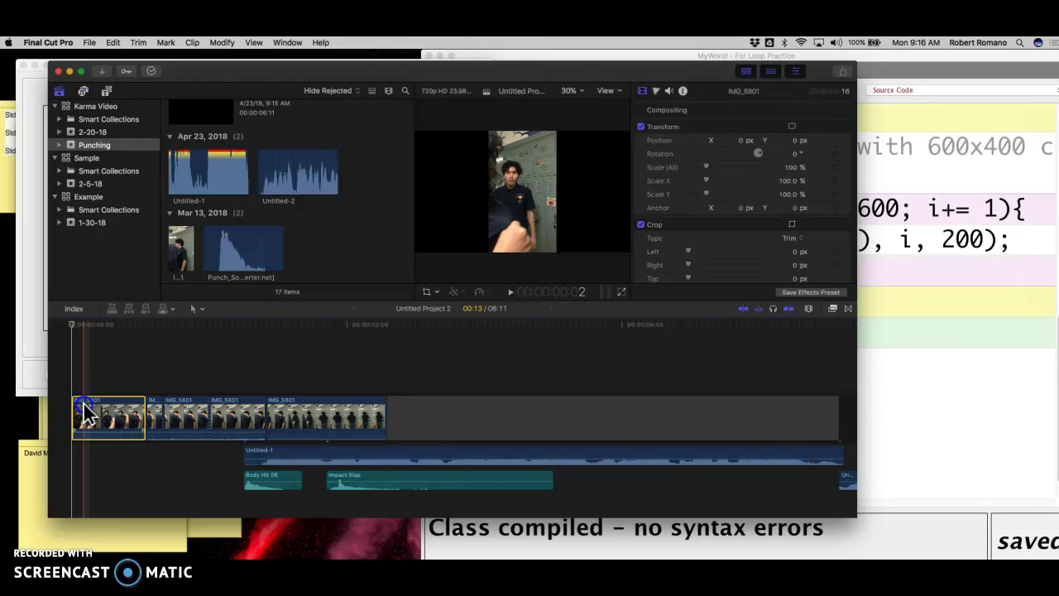
{"action": "left_click", "coordinate": [428, 207]}
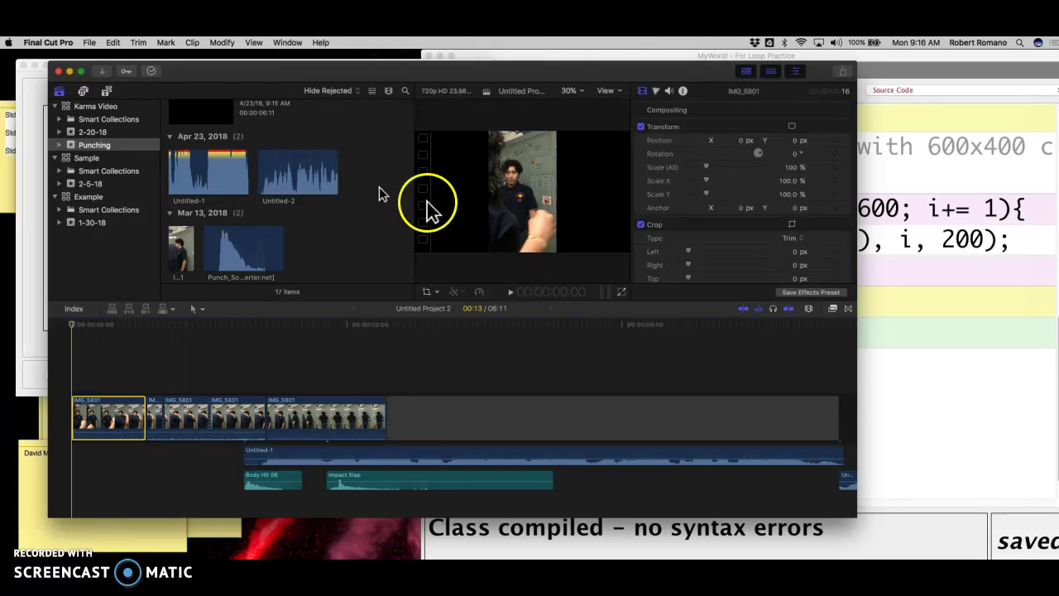
{"action": "left_click", "coordinate": [487, 310]}
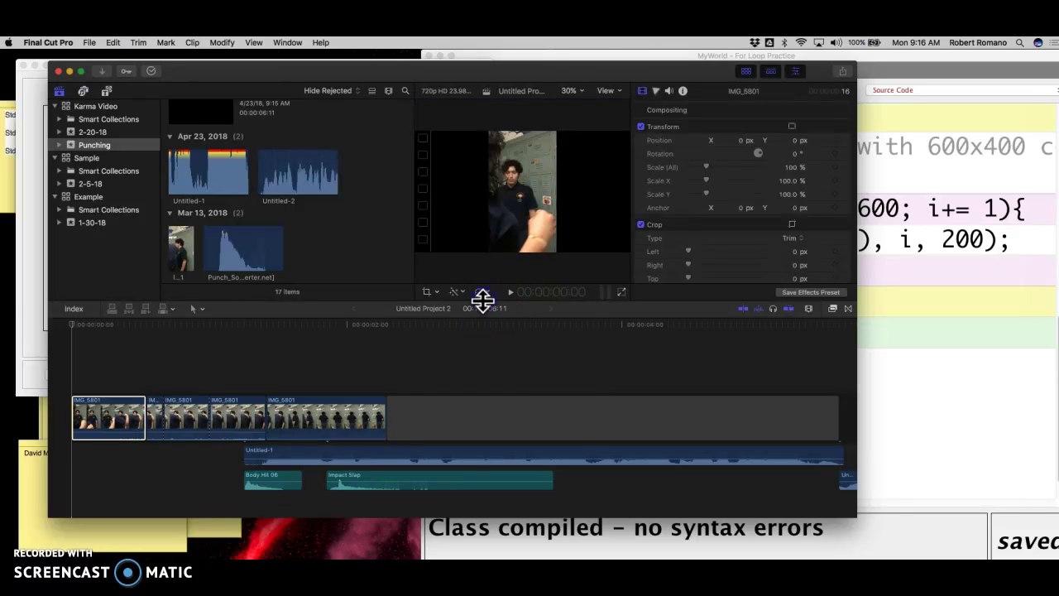
{"action": "left_click", "coordinate": [483, 296]}
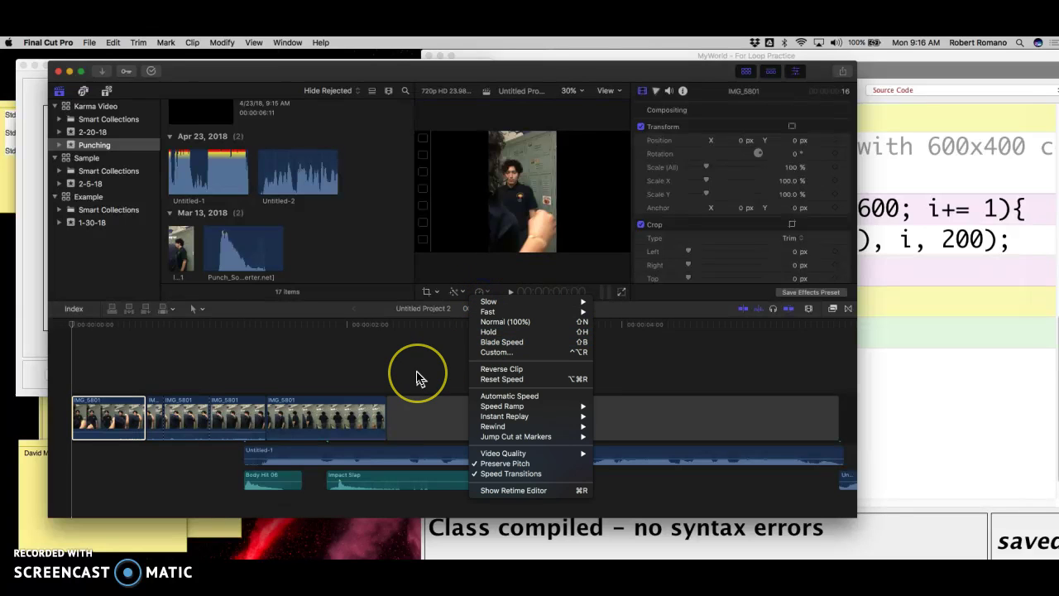
{"action": "left_click", "coordinate": [382, 362]}
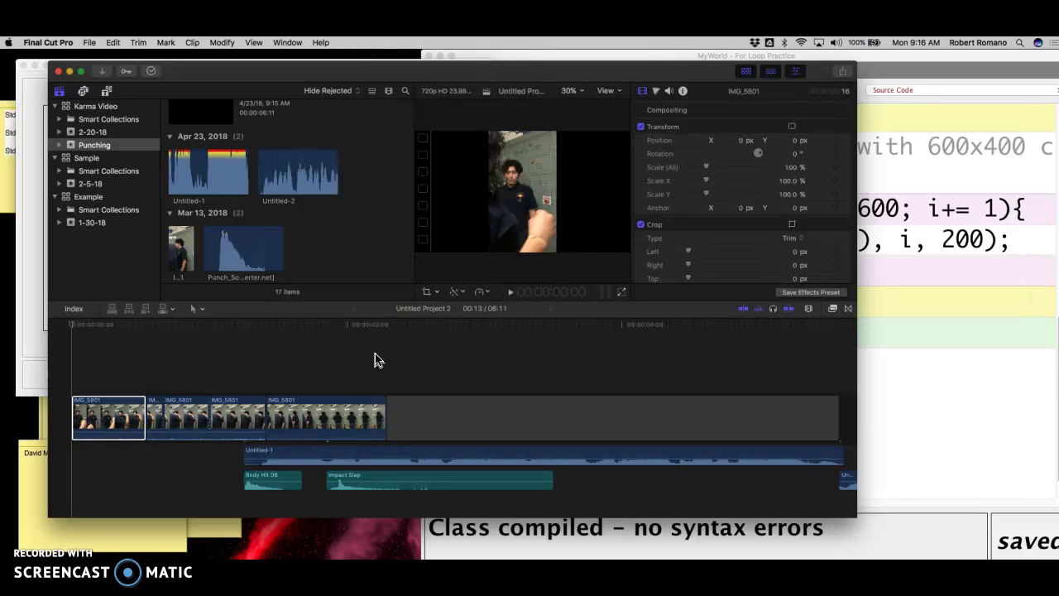
{"action": "left_click", "coordinate": [381, 450]}
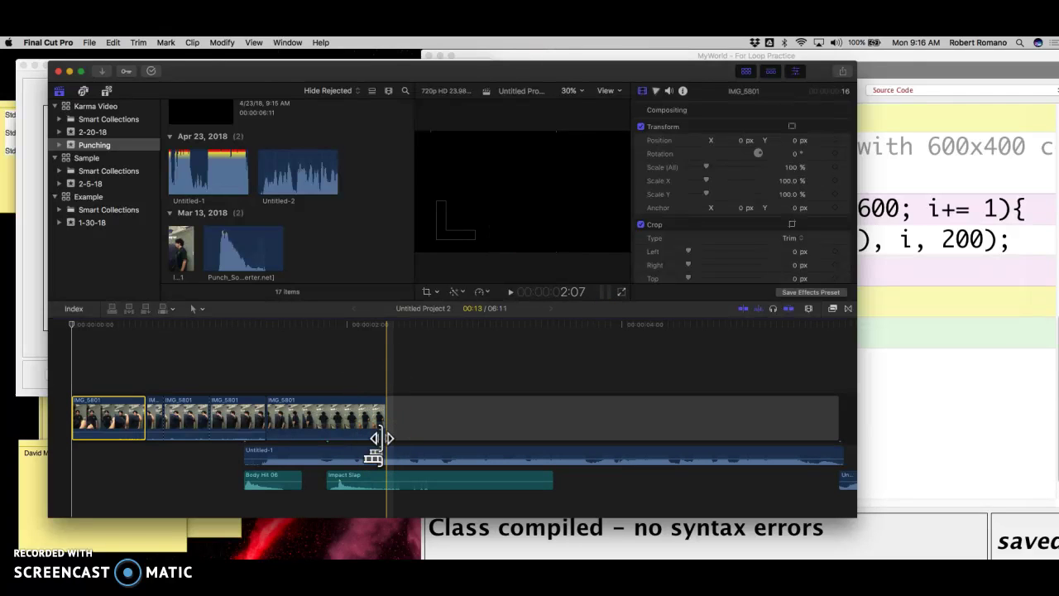
{"action": "left_click", "coordinate": [301, 490]}
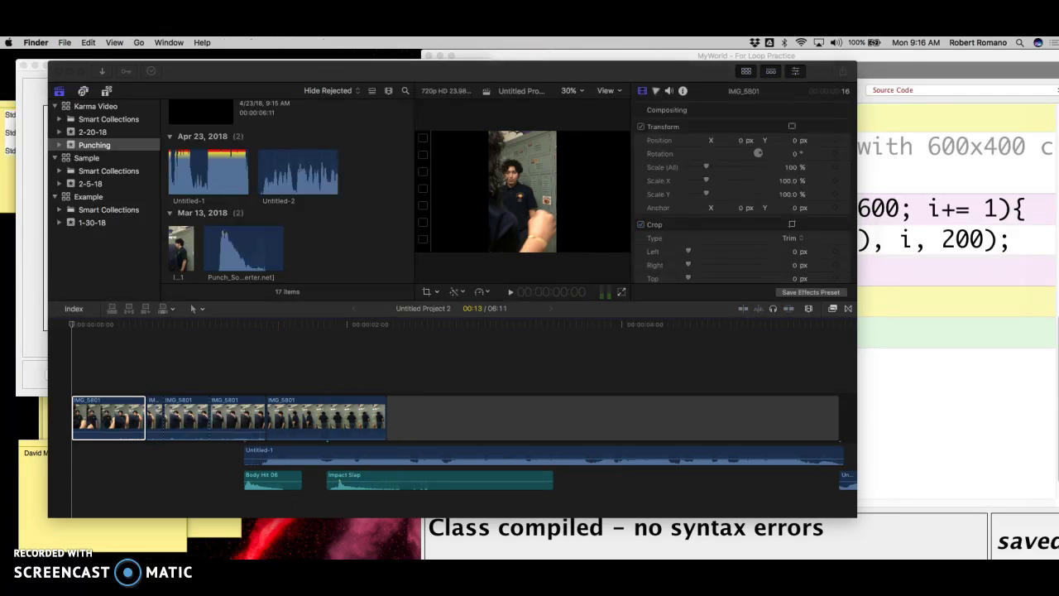